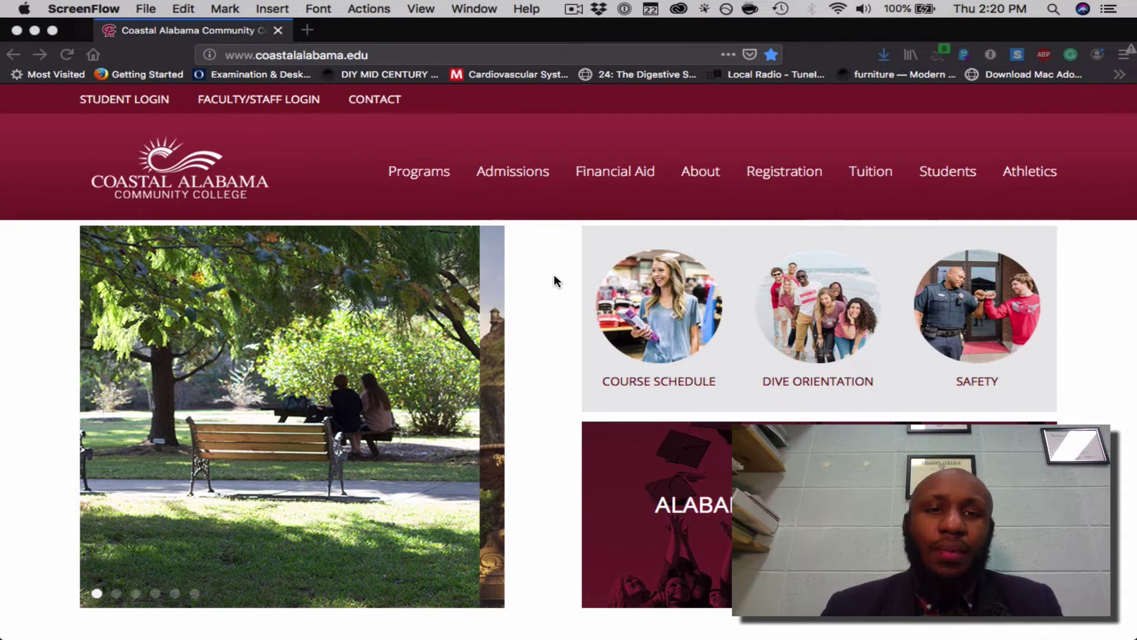
# From Student Login, follow the Canvas link to the college's organizational sign-in page
pyautogui.click(127, 99)
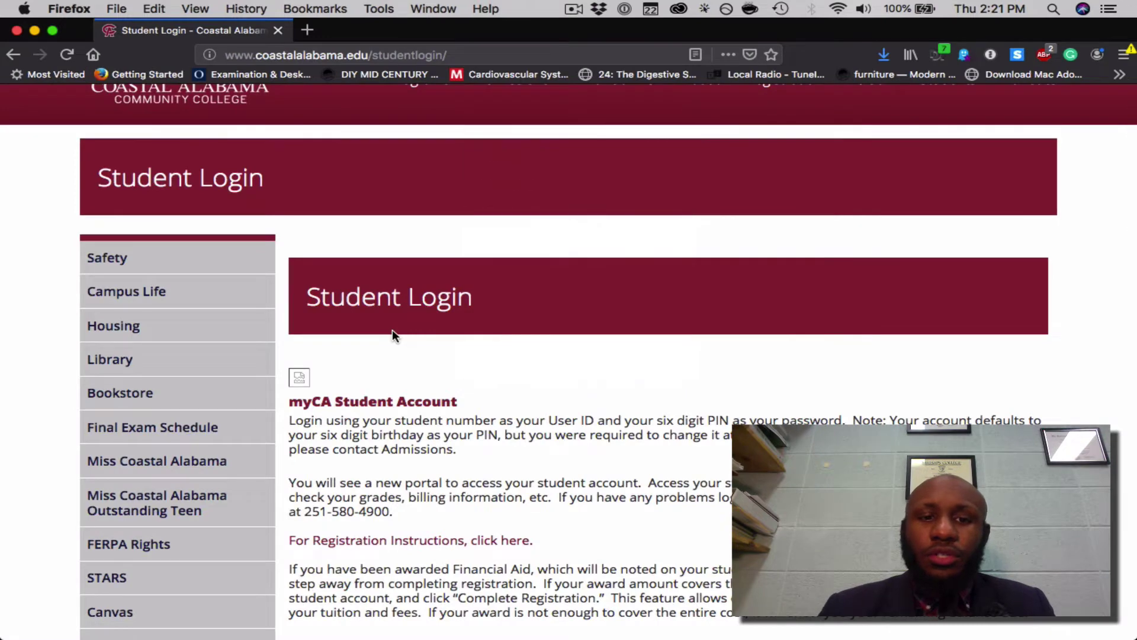
pyautogui.scroll(-2, 392, 329)
pyautogui.scroll(-10, 392, 330)
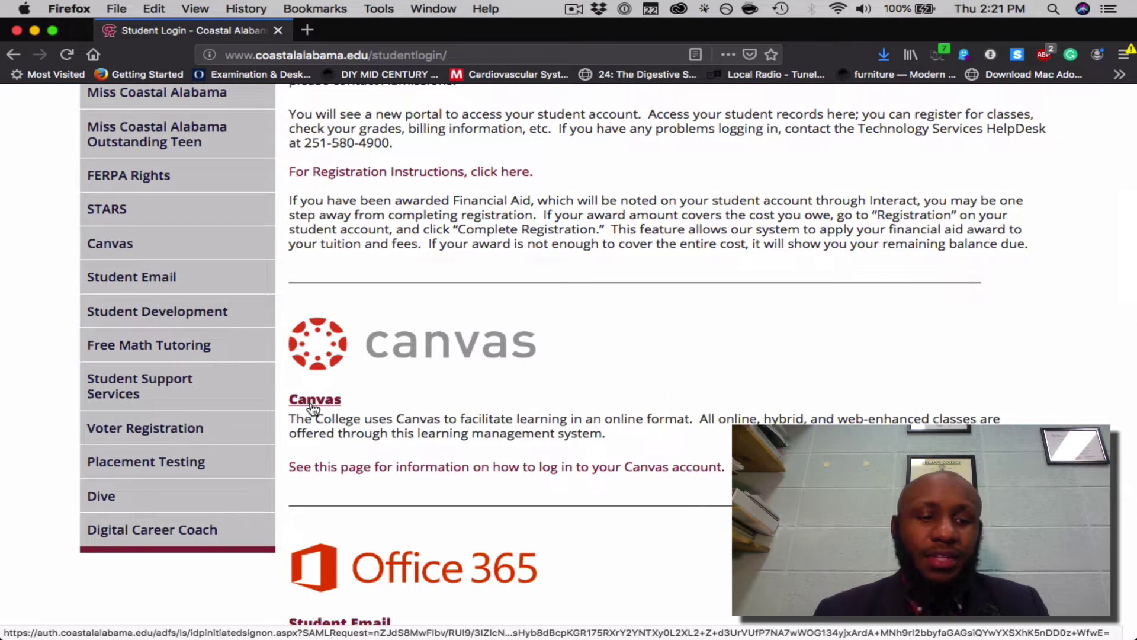
pyautogui.click(313, 404)
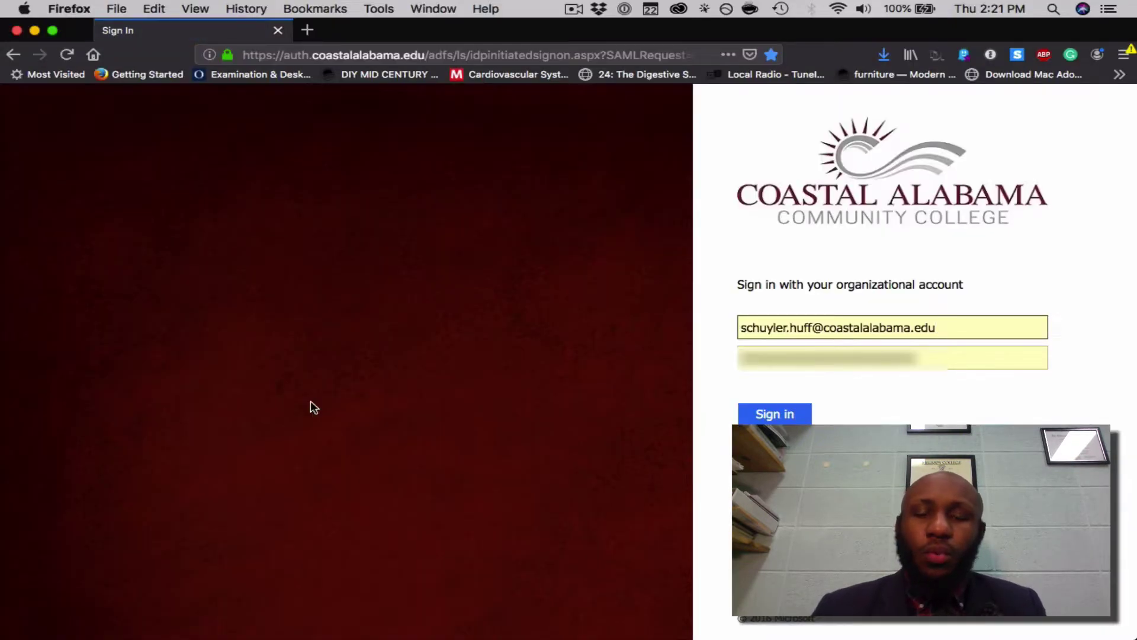
# Sign in to Canvas and open the Virtual Library Services course from the Dashboard
pyautogui.click(763, 417)
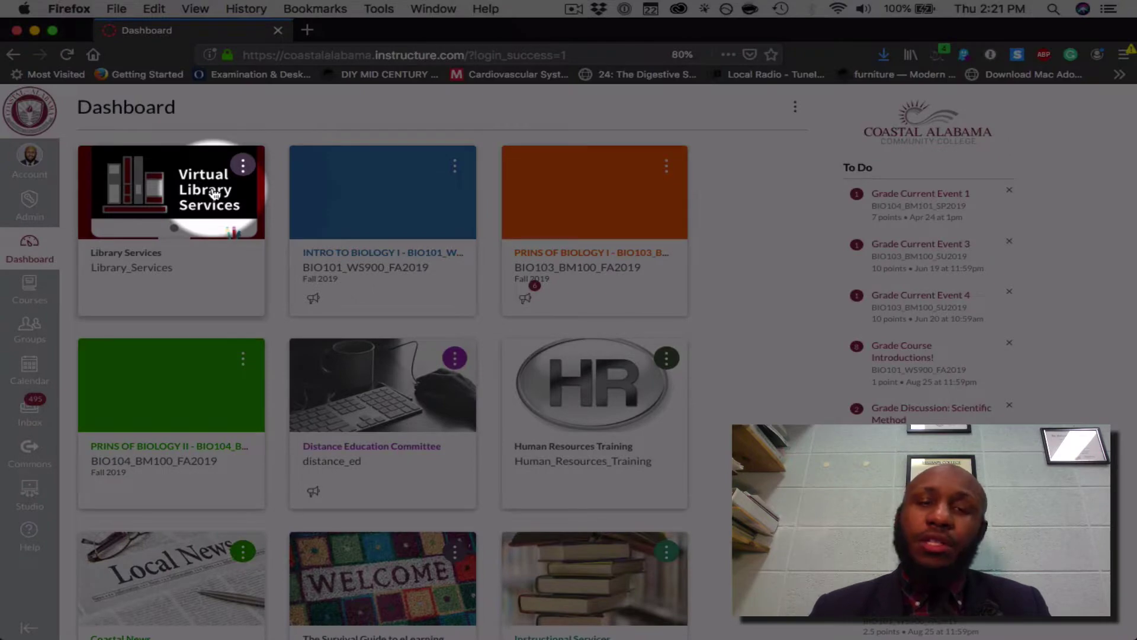
pyautogui.click(214, 194)
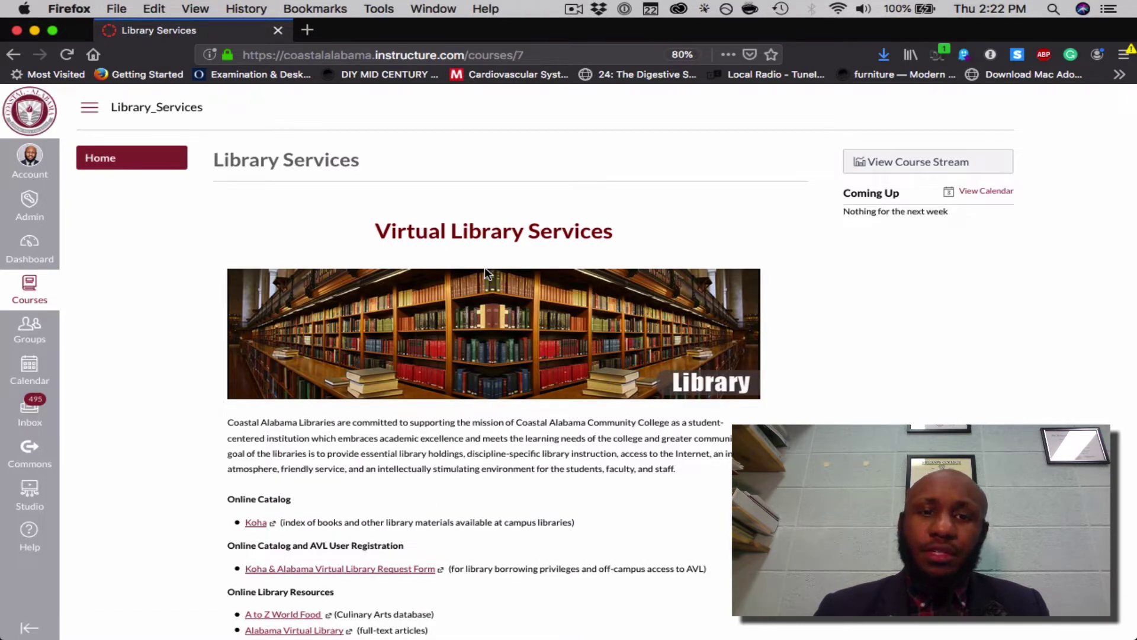
# Open the Alabama Virtual Library link under Online Library Resources in a new tab
pyautogui.scroll(-5, 485, 271)
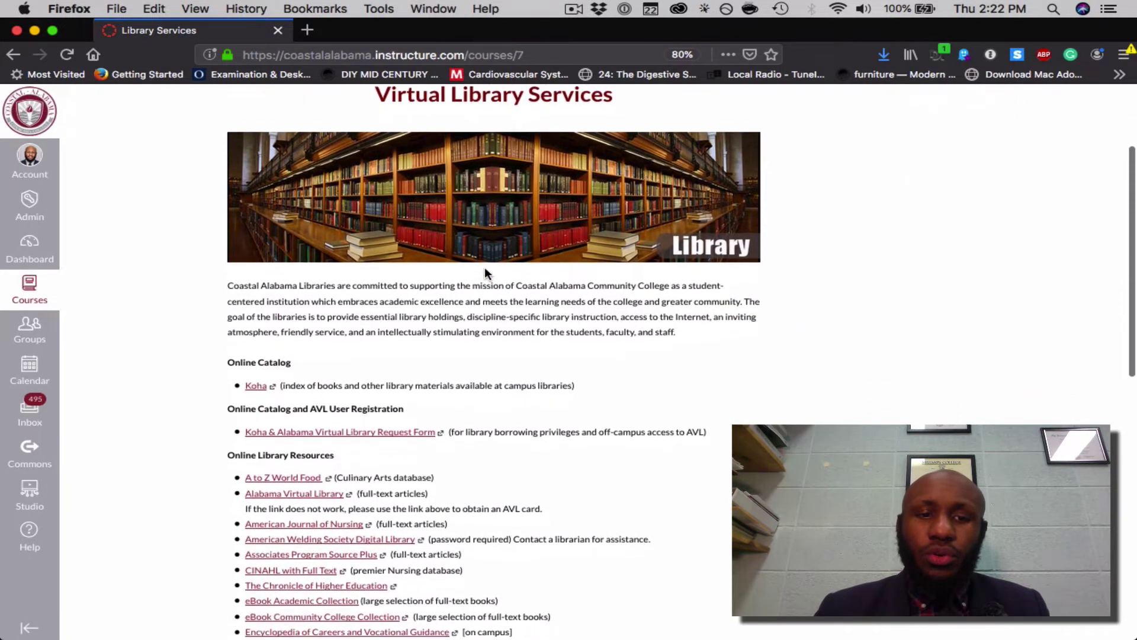
pyautogui.scroll(-5, 485, 269)
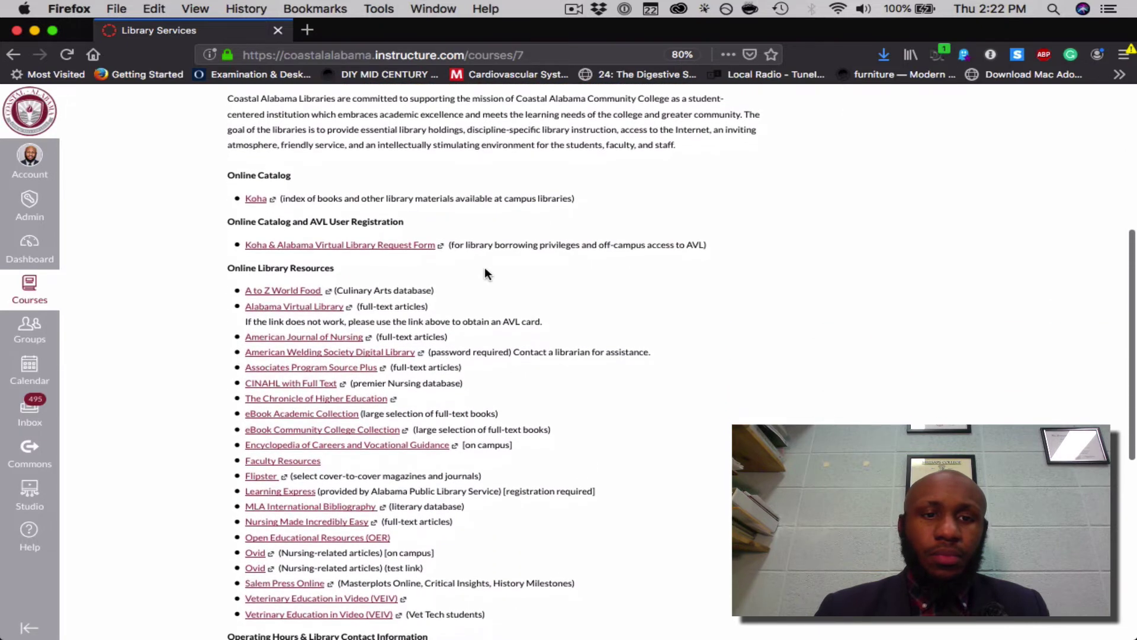
pyautogui.scroll(-4, 484, 271)
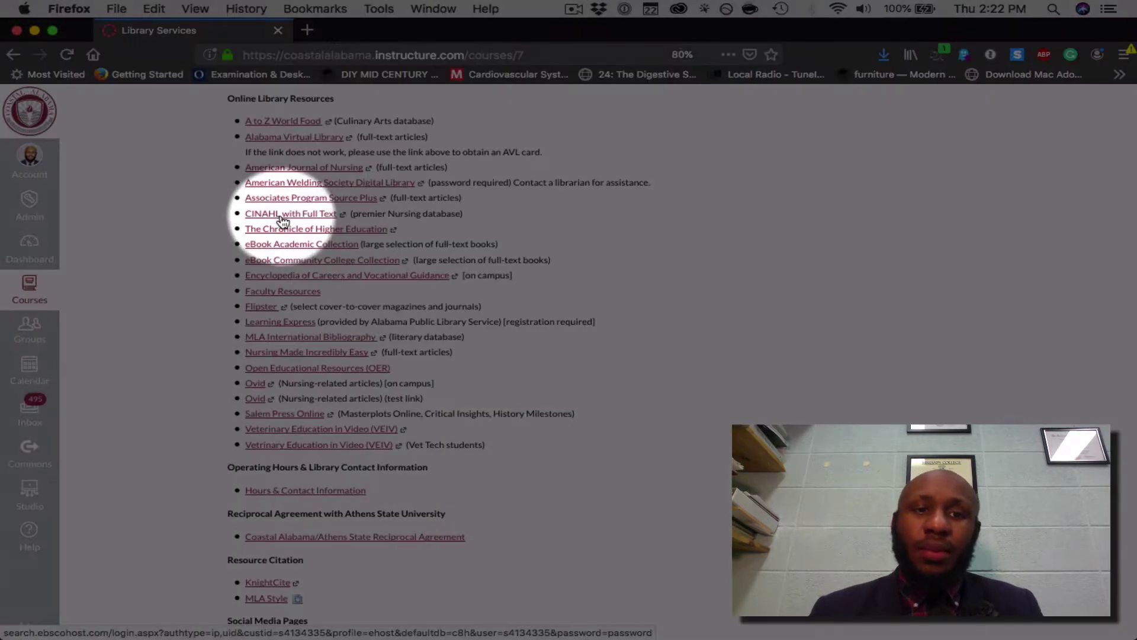
pyautogui.scroll(2, 290, 186)
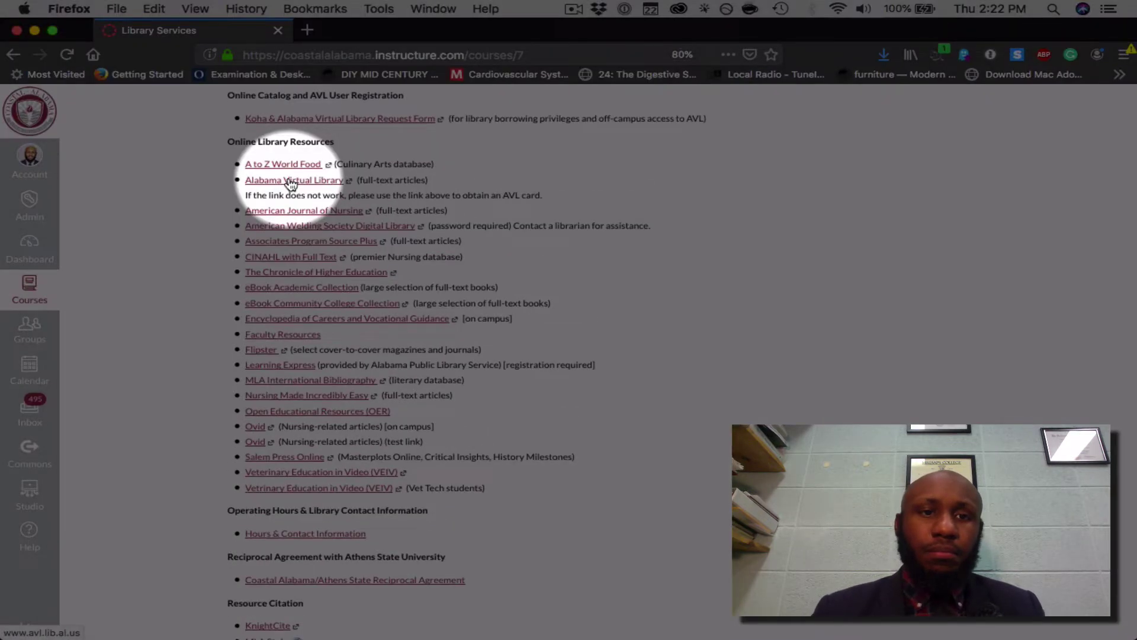
pyautogui.click(291, 181)
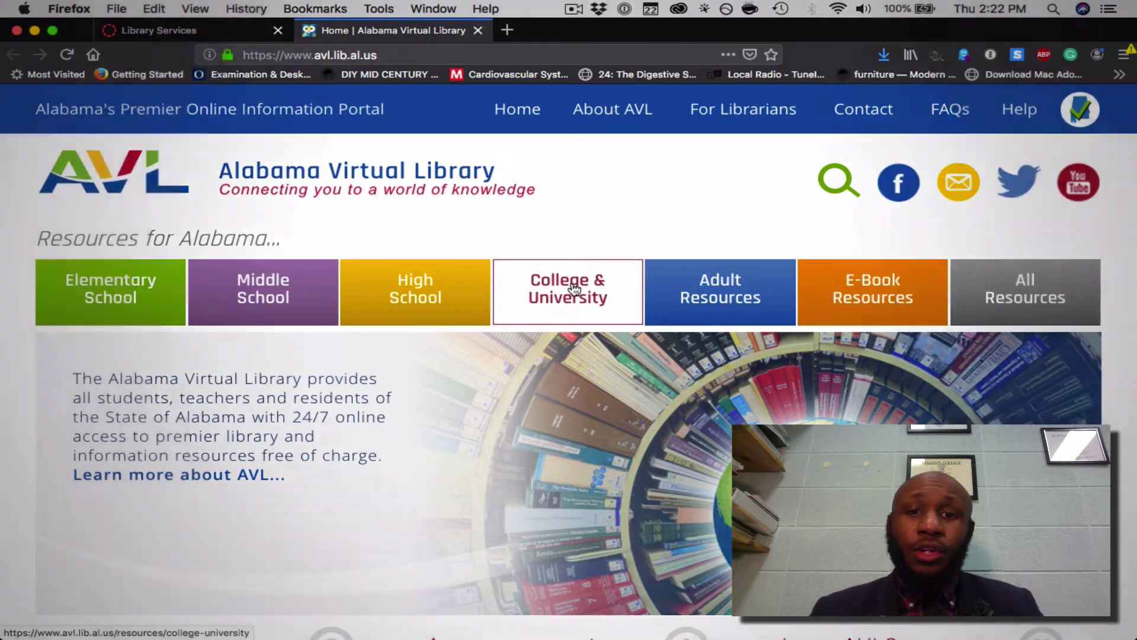
# Open EBSCOhost Search in a new tab from the College & University resources
pyautogui.click(574, 288)
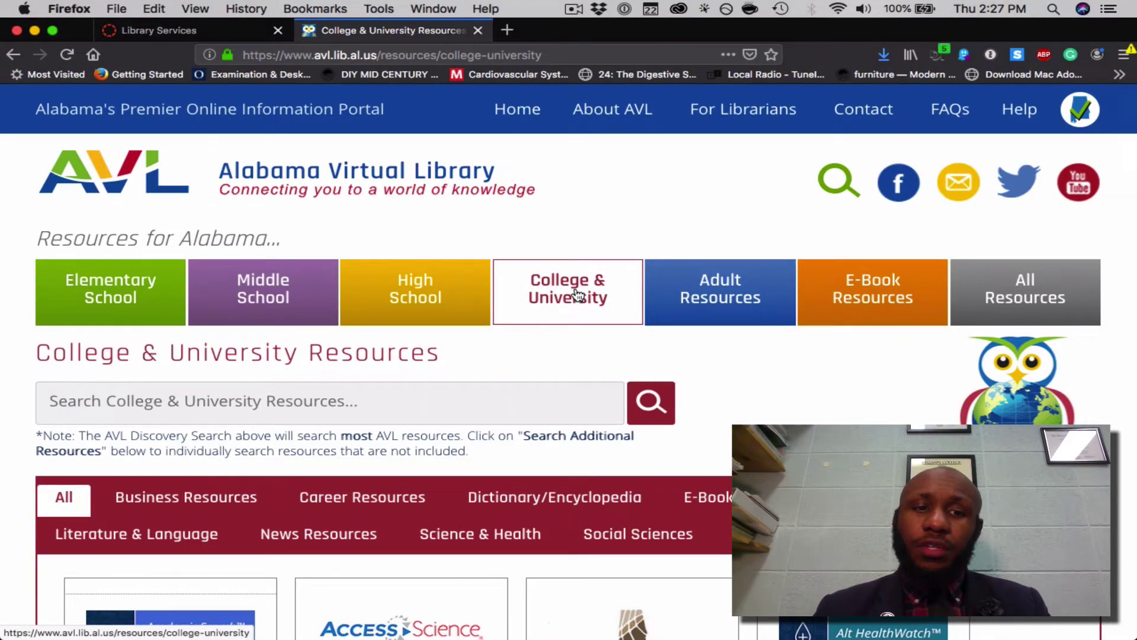
pyautogui.scroll(-5, 578, 293)
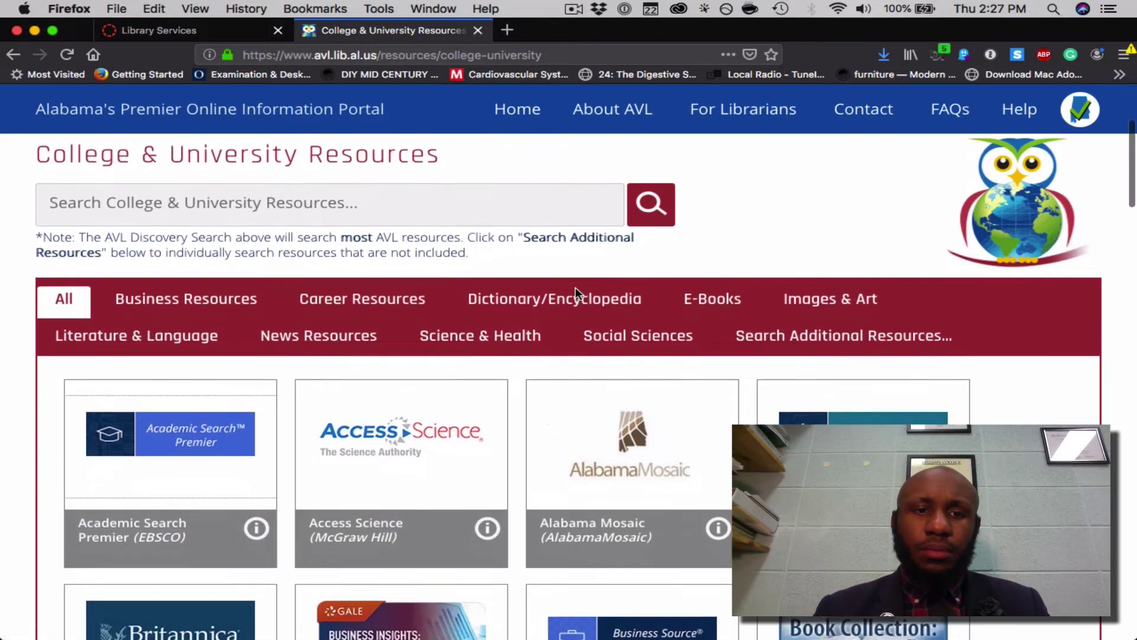
pyautogui.scroll(-10, 575, 287)
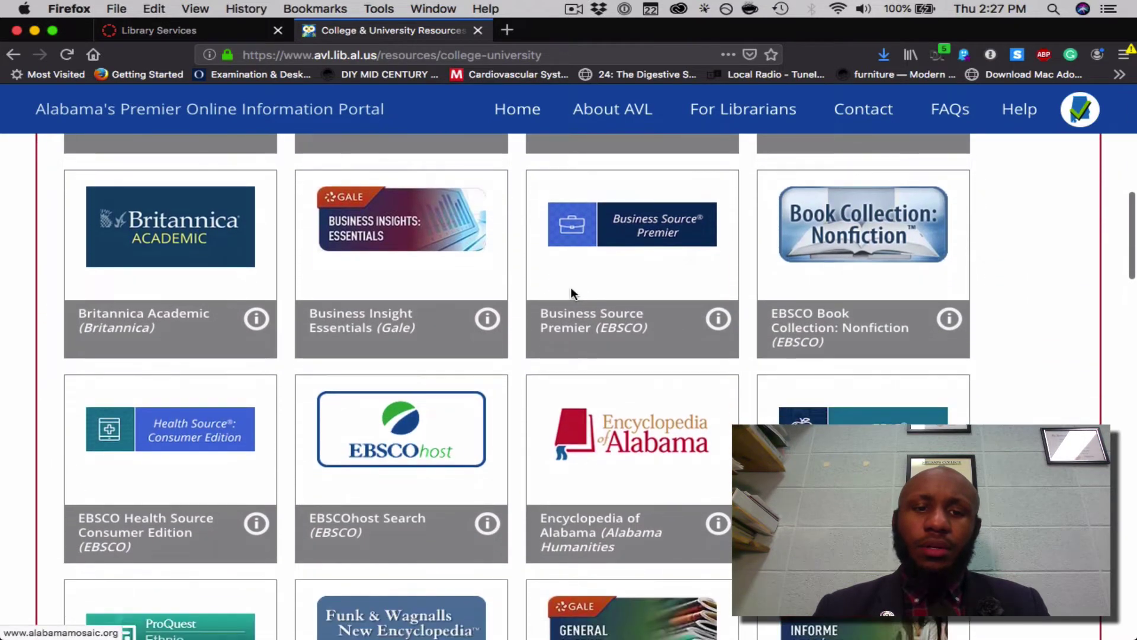
pyautogui.click(415, 436)
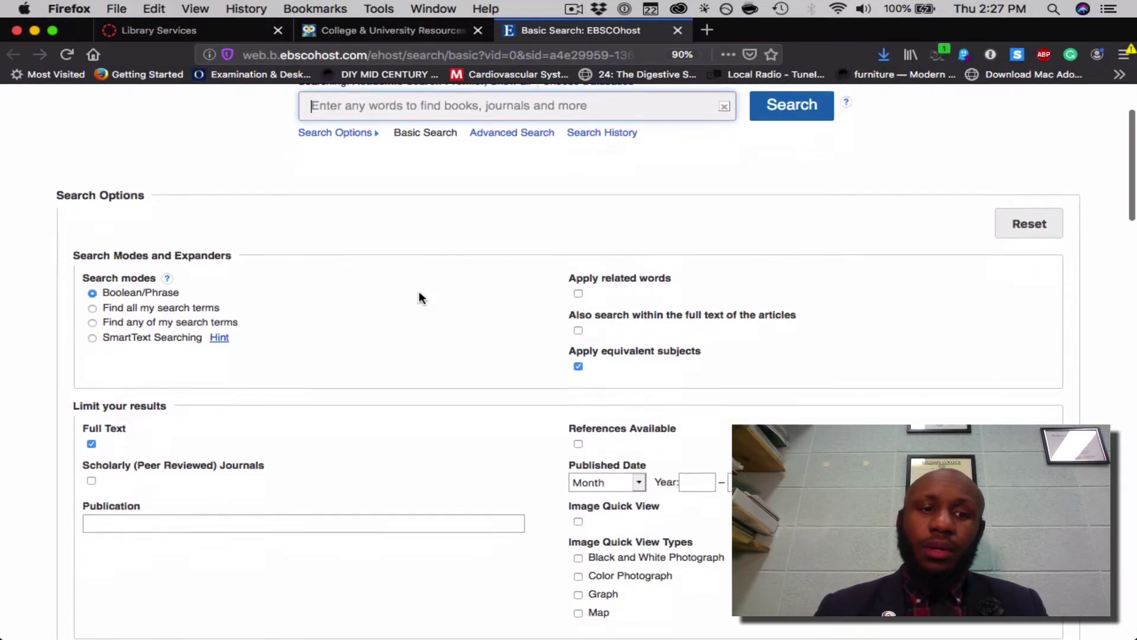
# Set the Publication limiter to American Scientist and enter protein as the search term
pyautogui.scroll(-1, 282, 360)
pyautogui.click(265, 495)
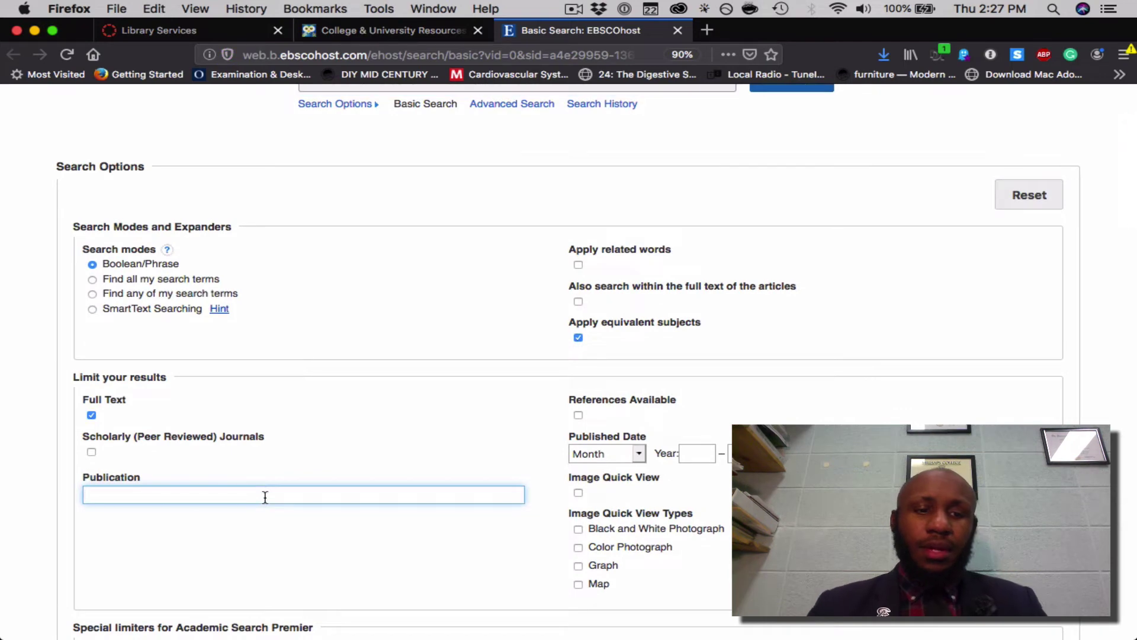
pyautogui.write('Americ')
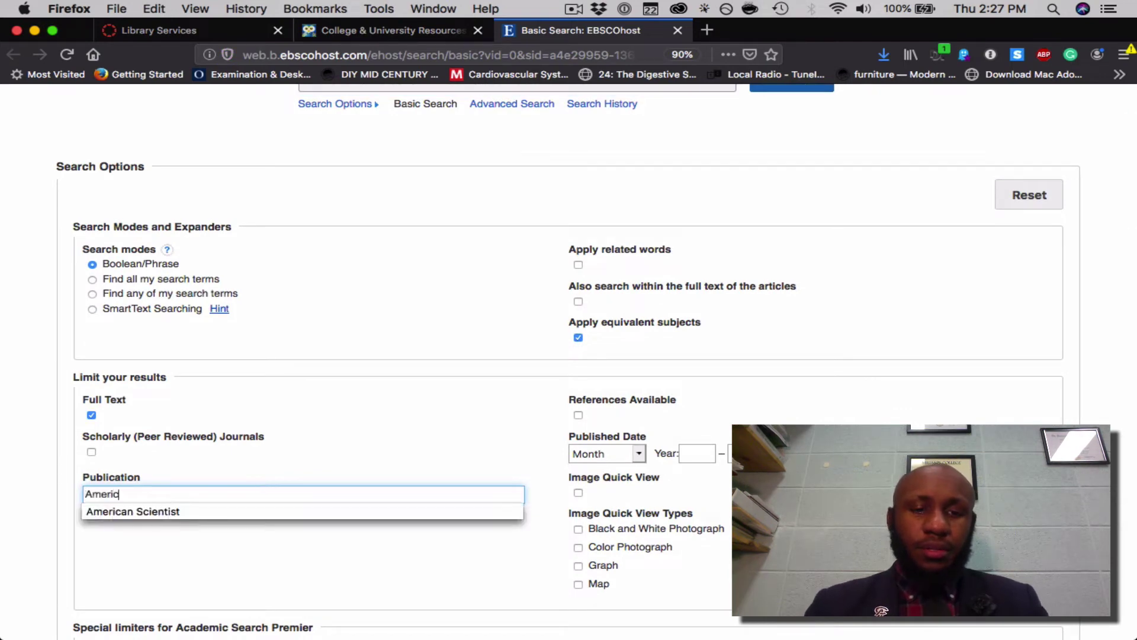
pyautogui.write('an Scientist')
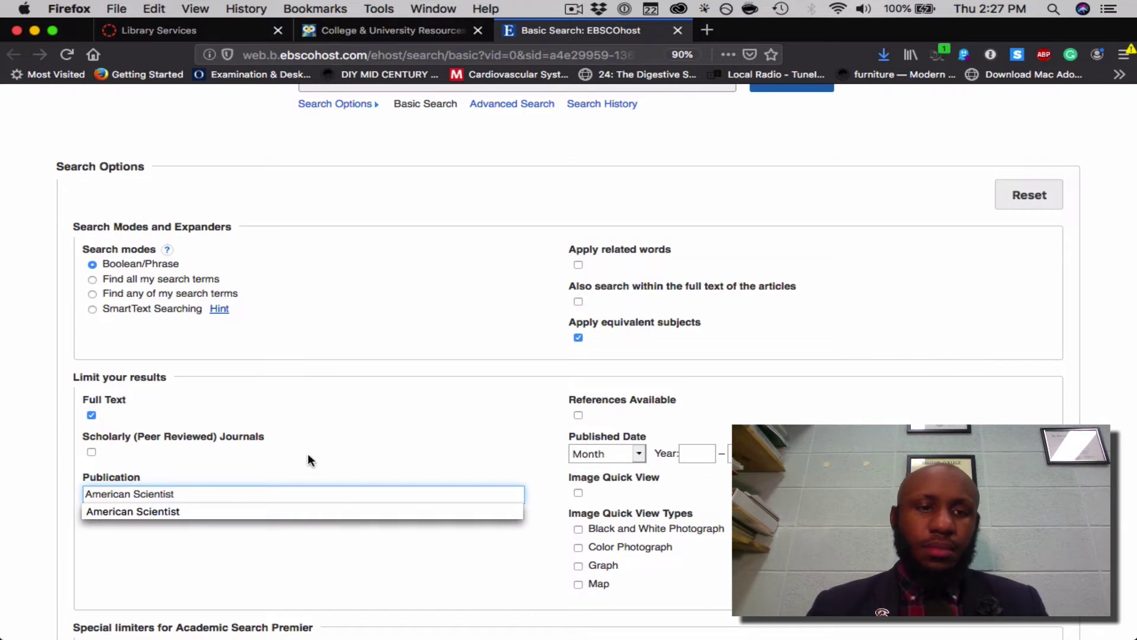
pyautogui.scroll(3, 307, 453)
pyautogui.click(379, 219)
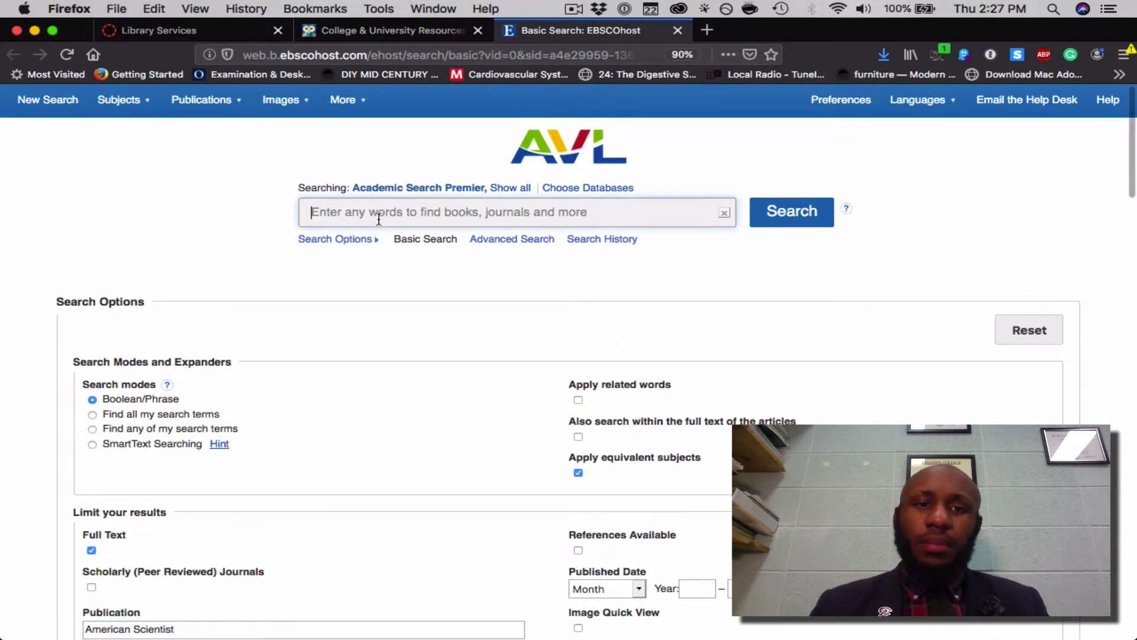
pyautogui.write('protein')
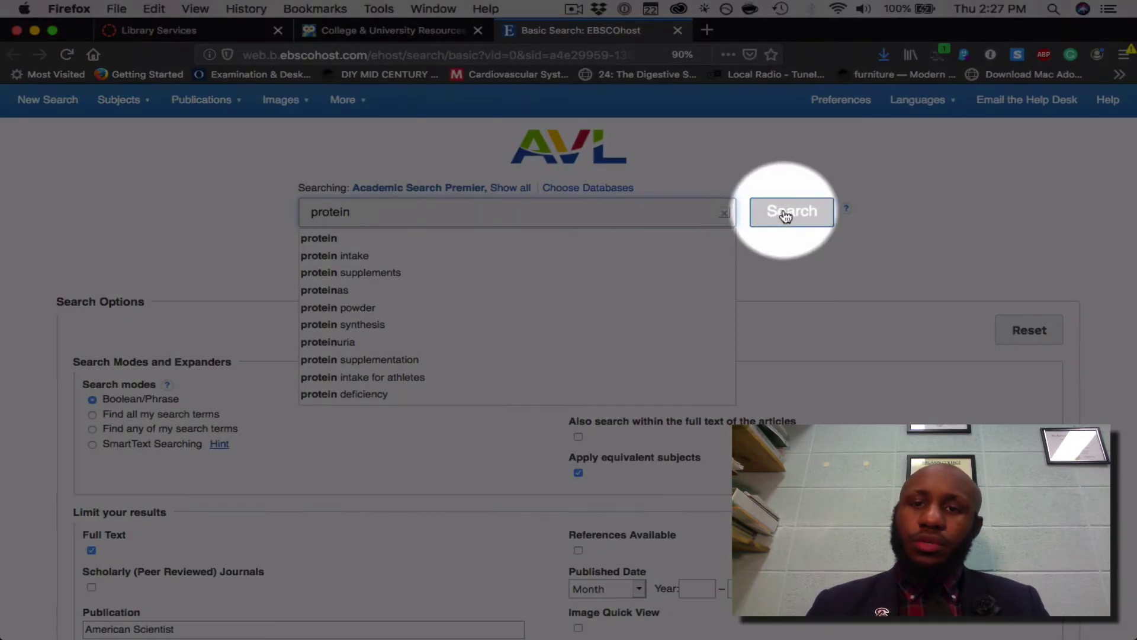
# Search for protein and scroll through the 111 American Scientist full-text results
pyautogui.click(766, 220)
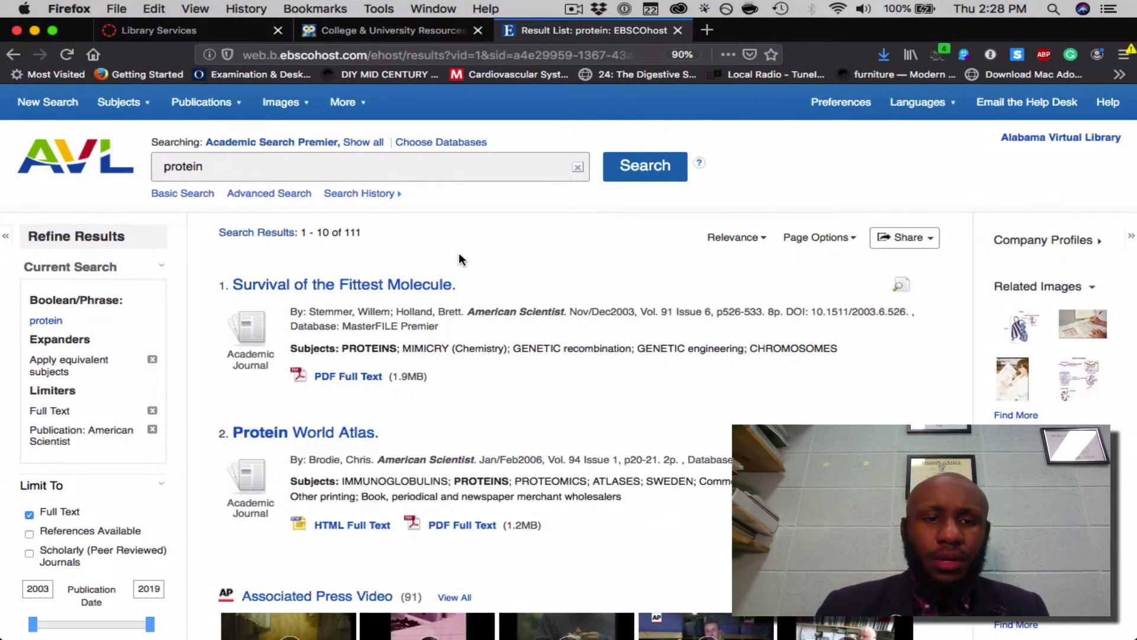
pyautogui.scroll(-3, 460, 259)
pyautogui.scroll(-3, 458, 253)
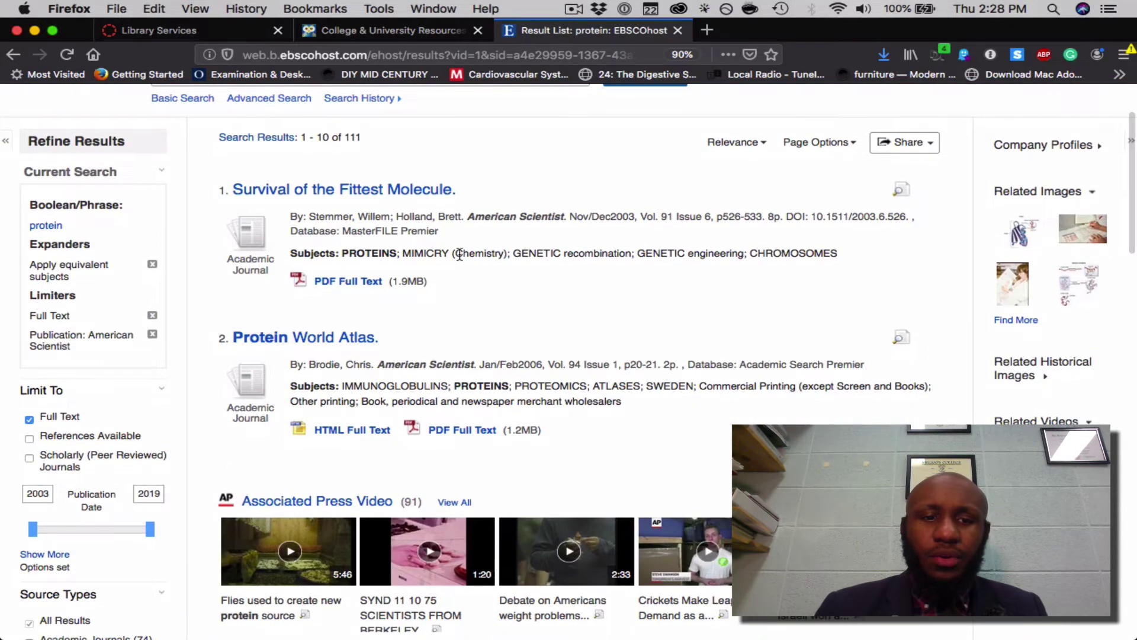
pyautogui.scroll(-2, 459, 252)
pyautogui.scroll(-15, 458, 252)
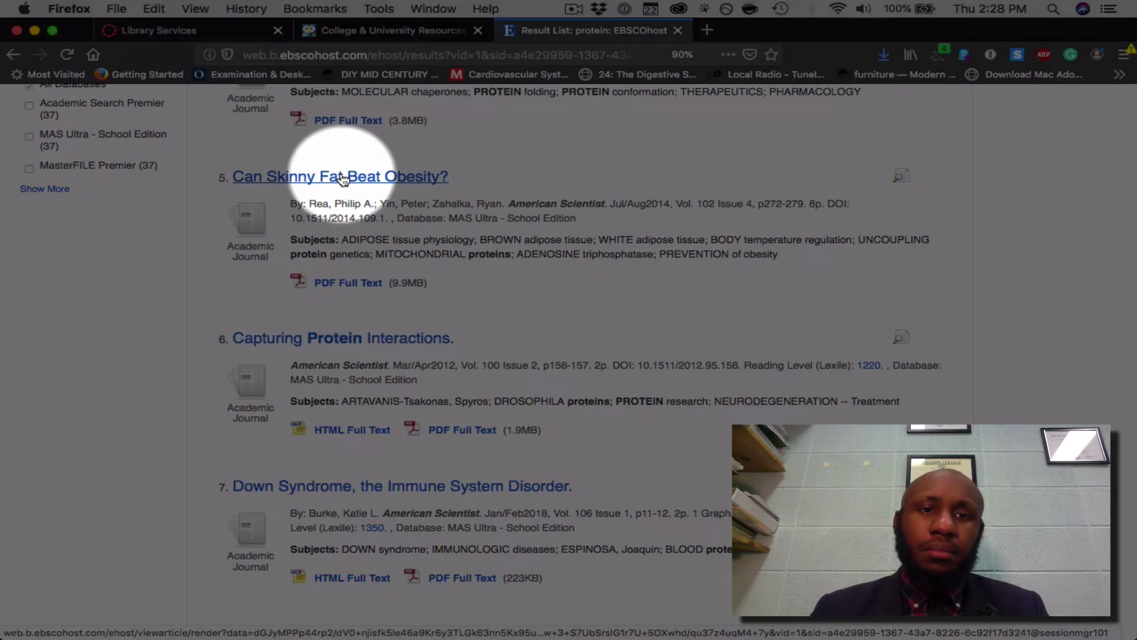
# Open the 'Can Skinny Fat Beat Obesity?' record and view its PDF Full Text
pyautogui.click(342, 179)
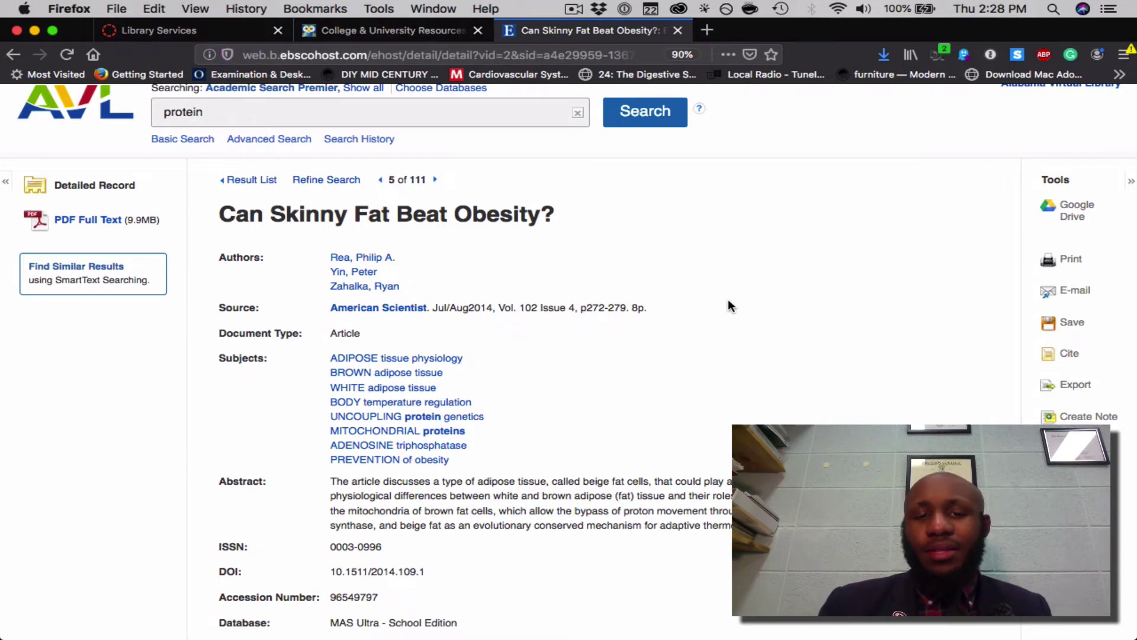
pyautogui.scroll(-3, 729, 304)
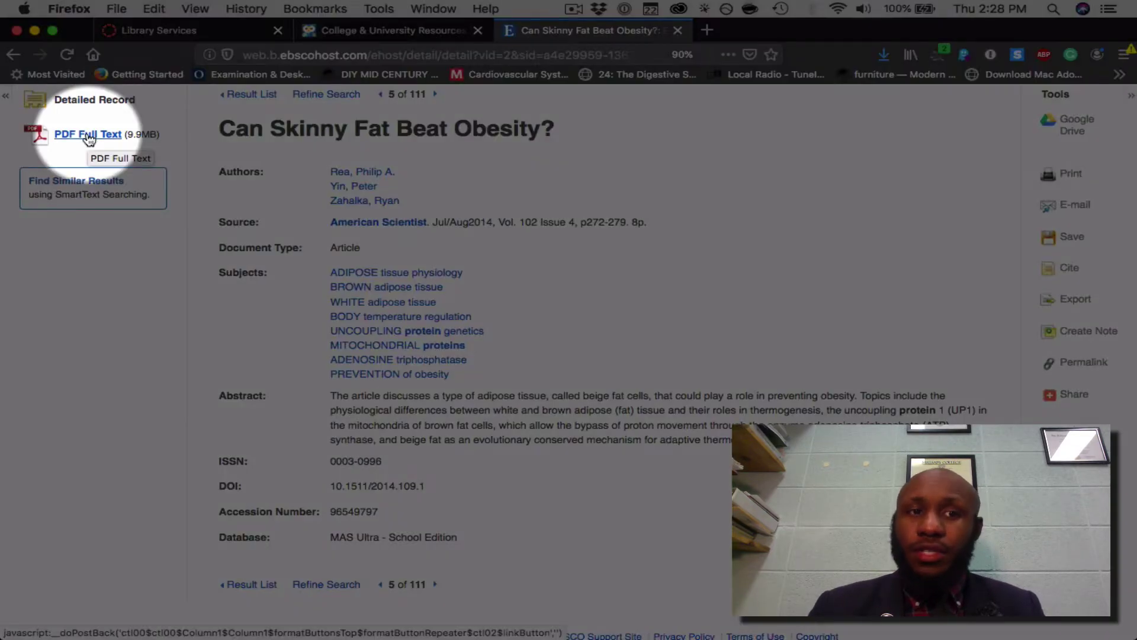
pyautogui.click(88, 135)
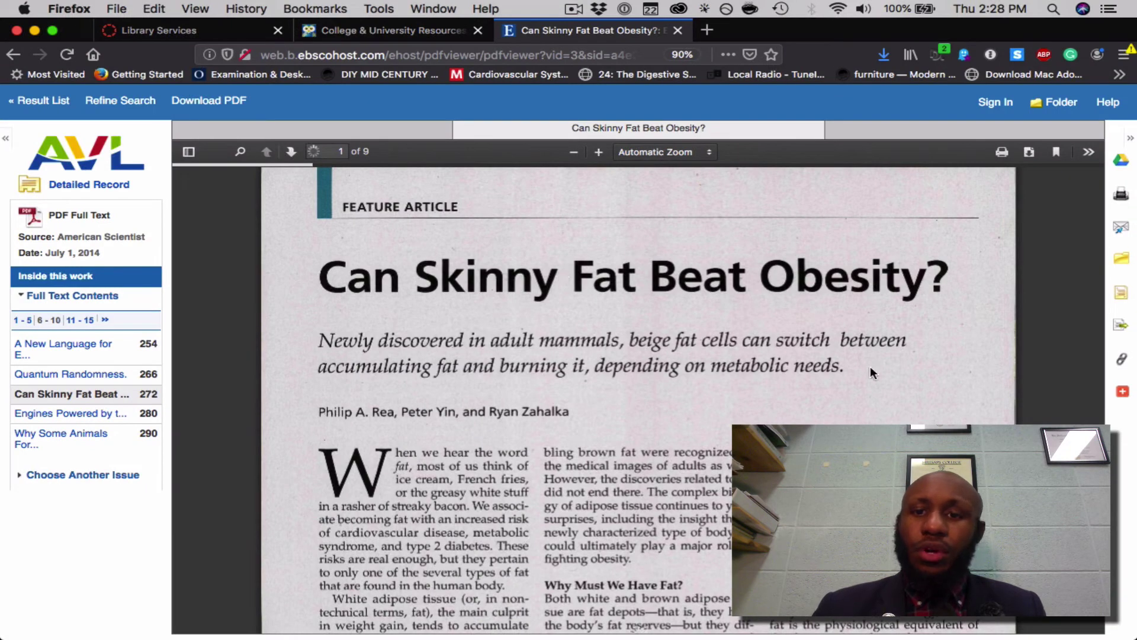
pyautogui.scroll(-1, 873, 376)
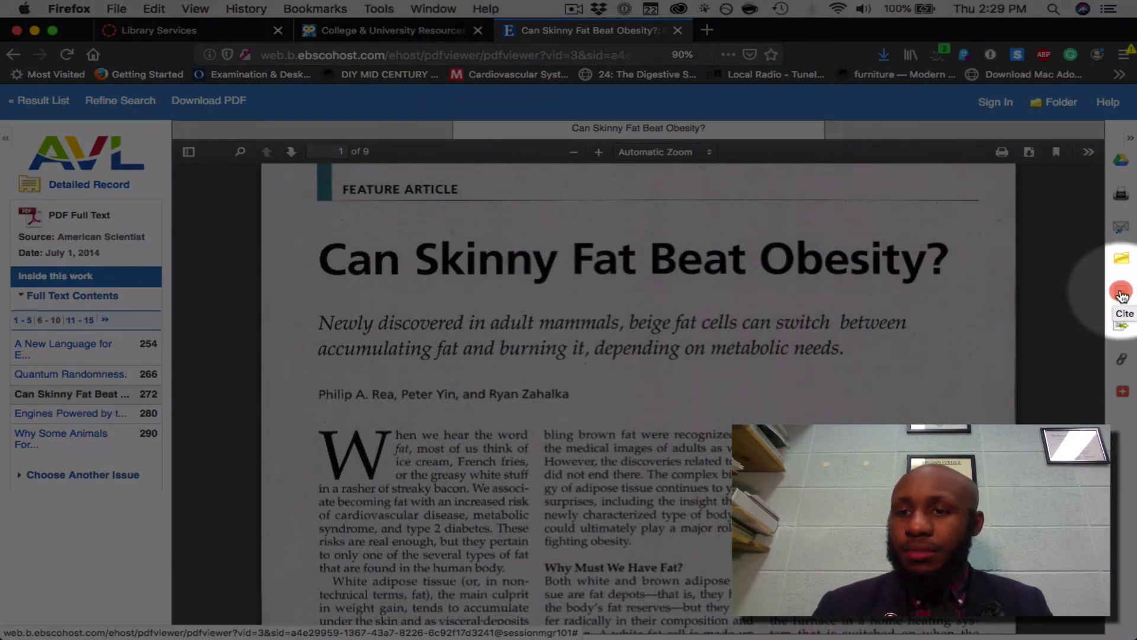
# Show the article's Citation Format panel and locate the APA reference
pyautogui.click(1121, 294)
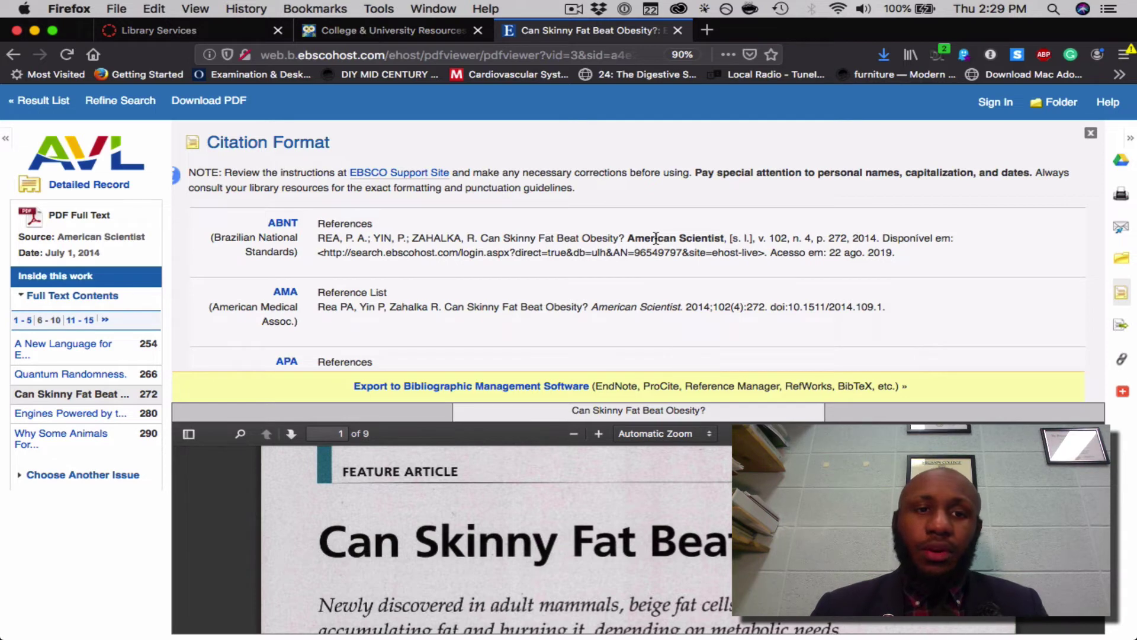
pyautogui.scroll(-2, 511, 237)
pyautogui.scroll(-5, 512, 237)
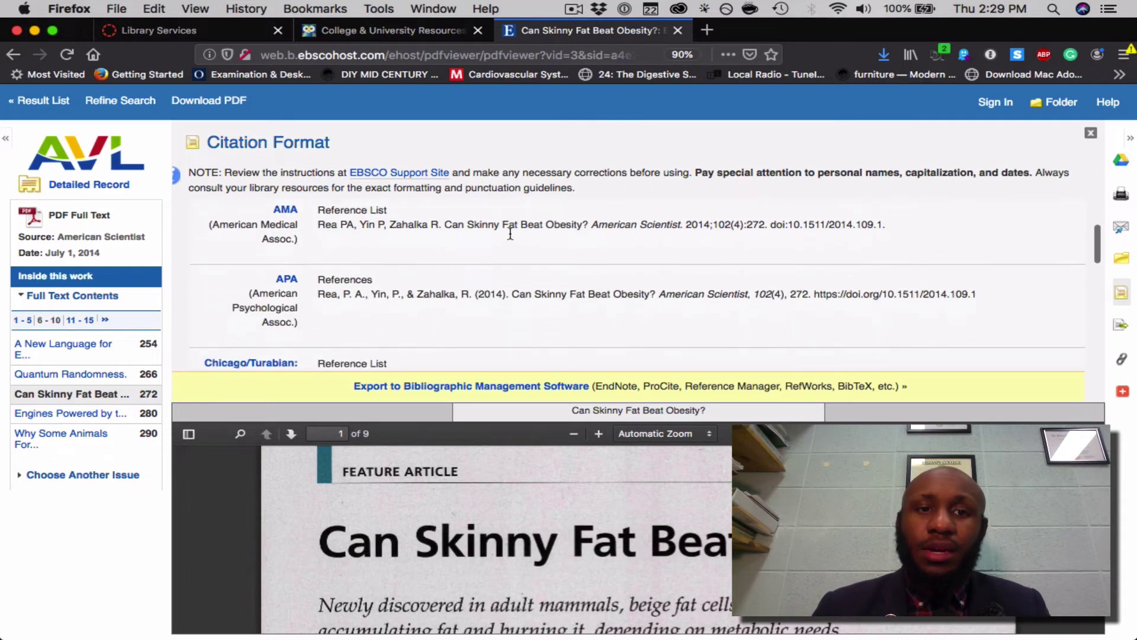
pyautogui.scroll(-5, 510, 234)
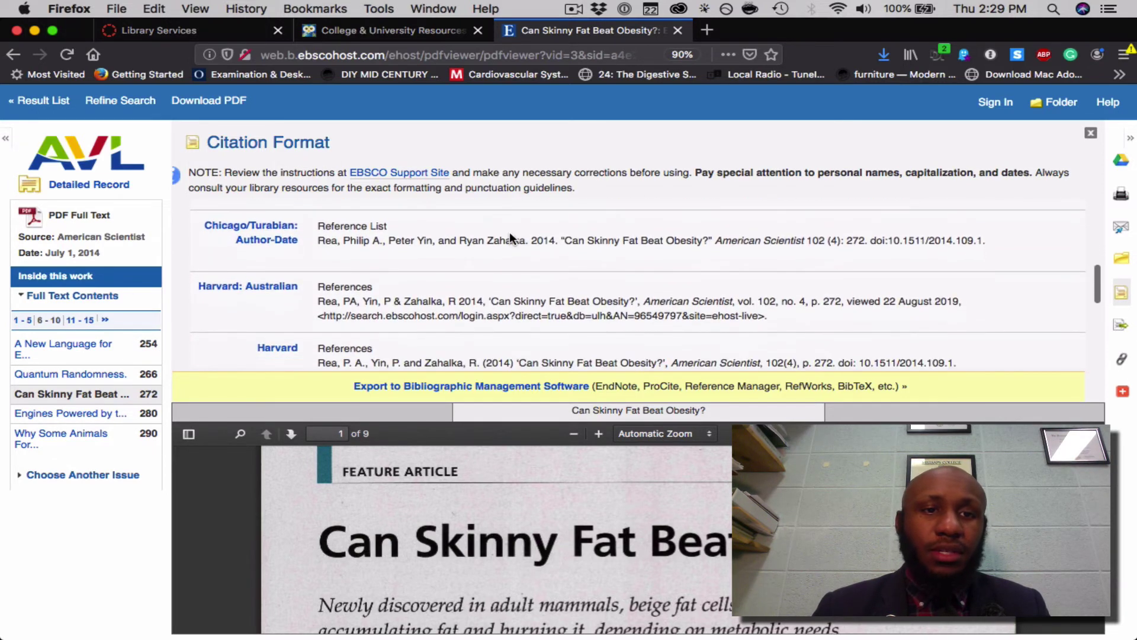
pyautogui.scroll(-2, 512, 238)
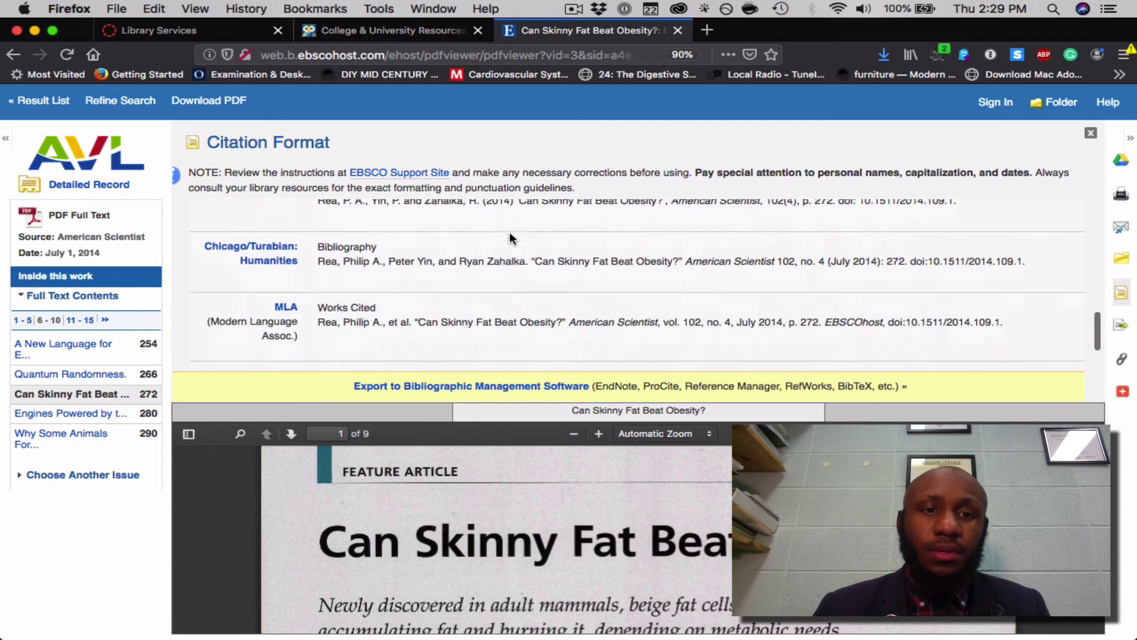
pyautogui.scroll(8, 512, 238)
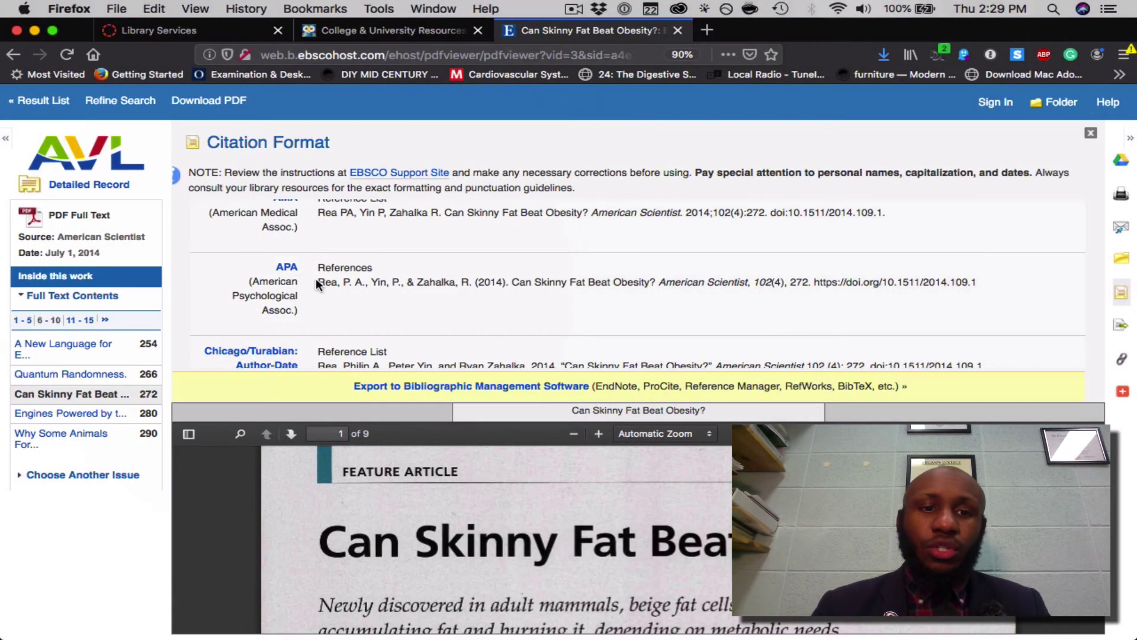
# Select the full APA reference text and copy it to the clipboard
pyautogui.moveTo(317, 282); pyautogui.dragTo(652, 284)
pyautogui.moveTo(724, 278); pyautogui.dragTo(973, 280)
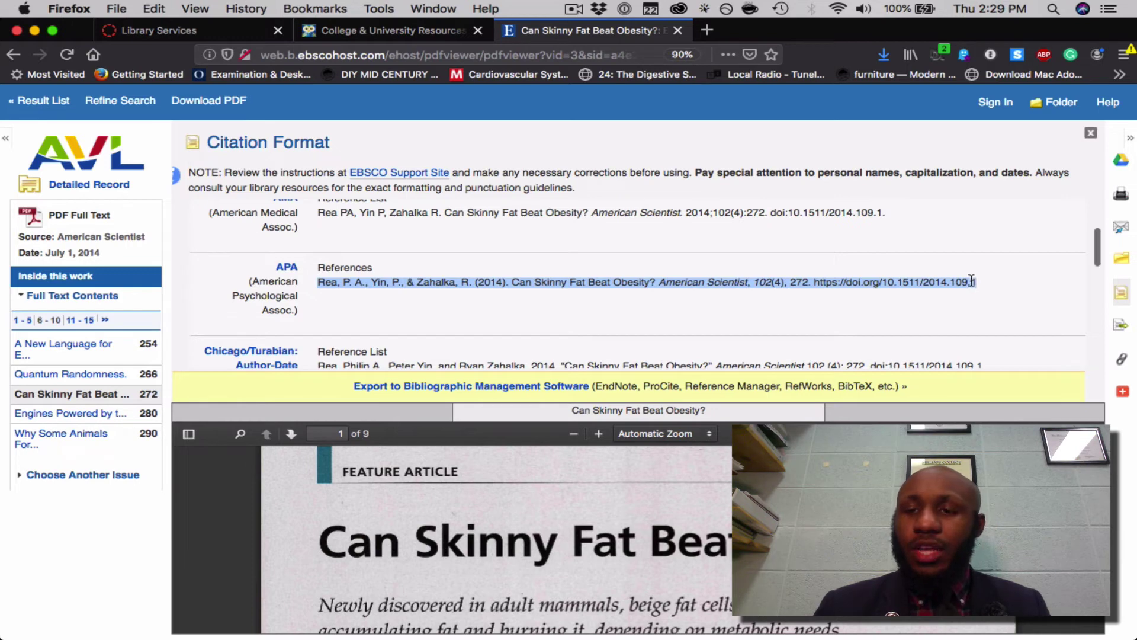
pyautogui.rightClick(972, 279)
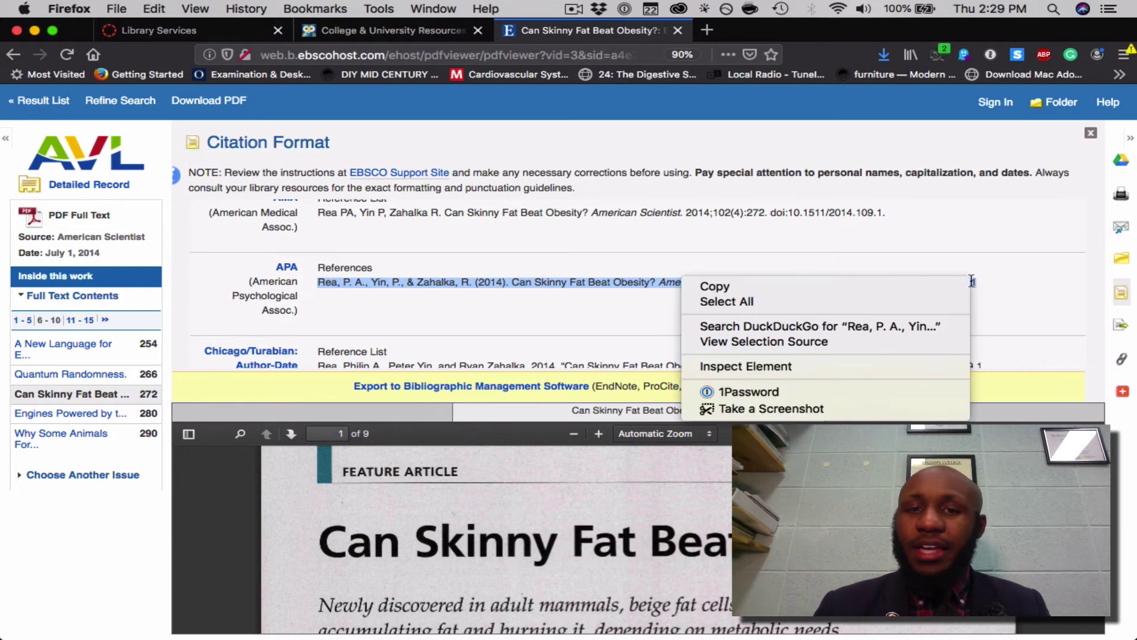
pyautogui.click(938, 289)
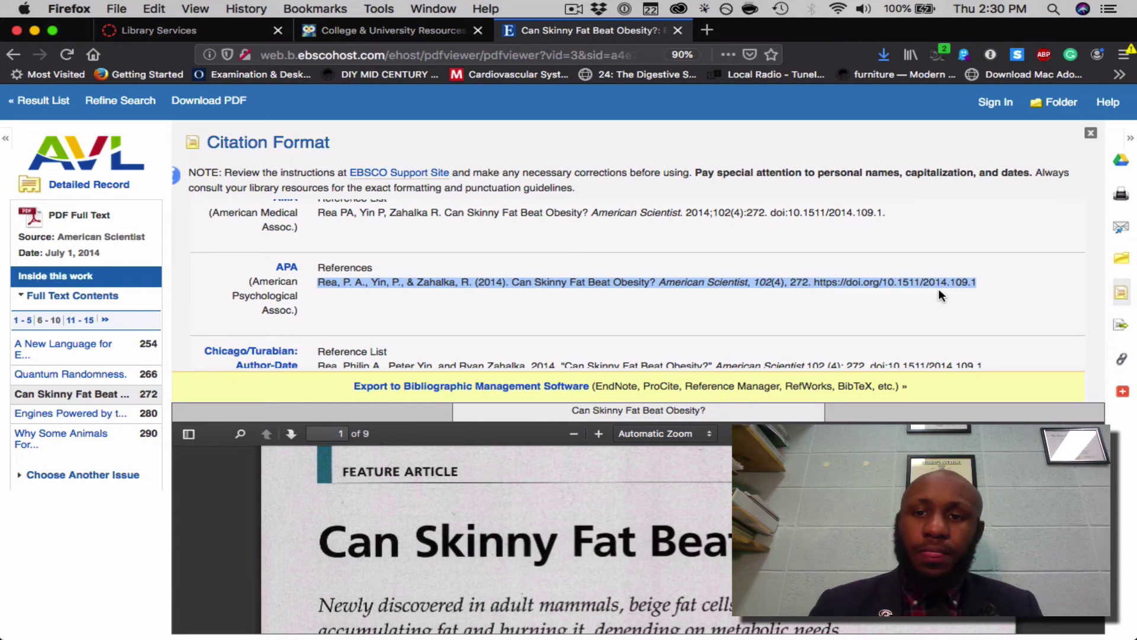
pyautogui.click(938, 295)
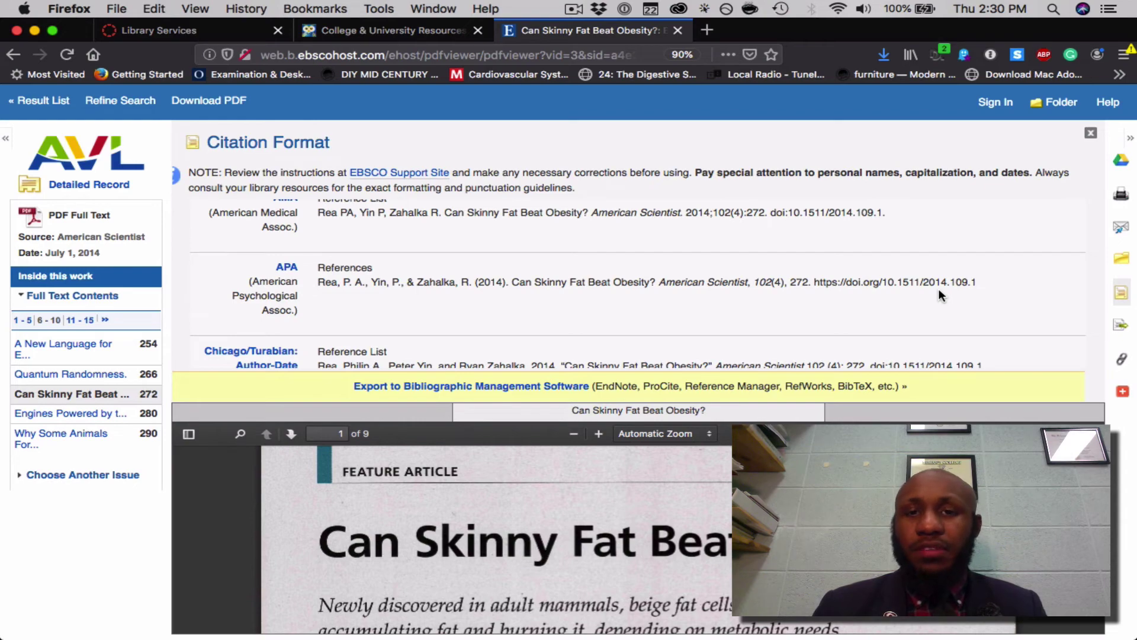
# Go back to Canvas, open the BIO103_BM100_FA2019 course, and view its Modules list
pyautogui.click(153, 31)
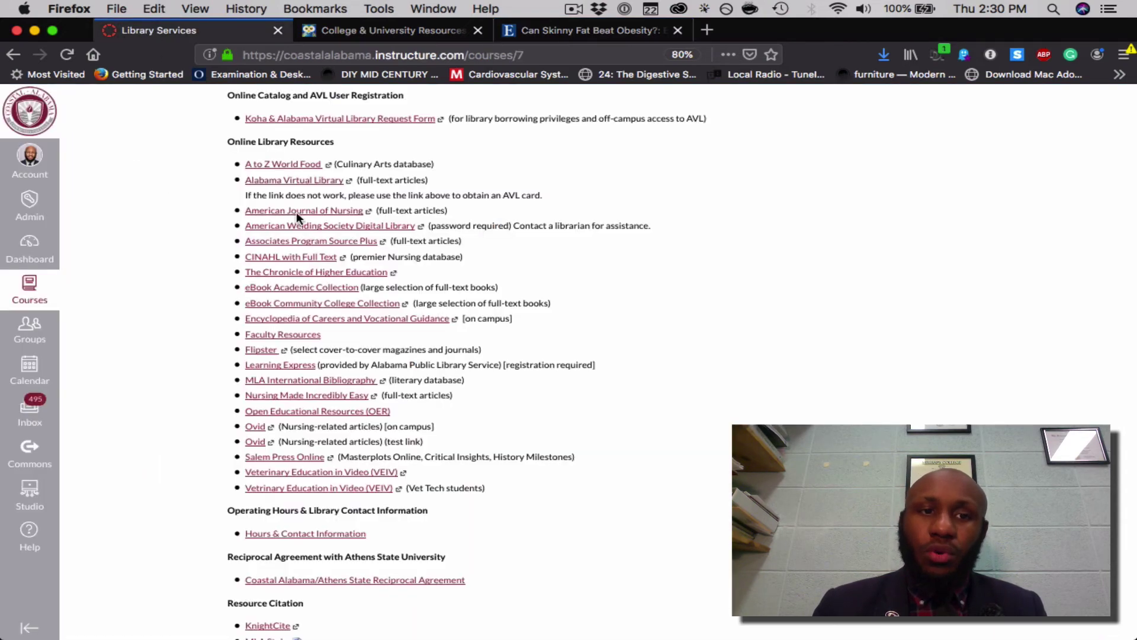
pyautogui.scroll(5, 297, 220)
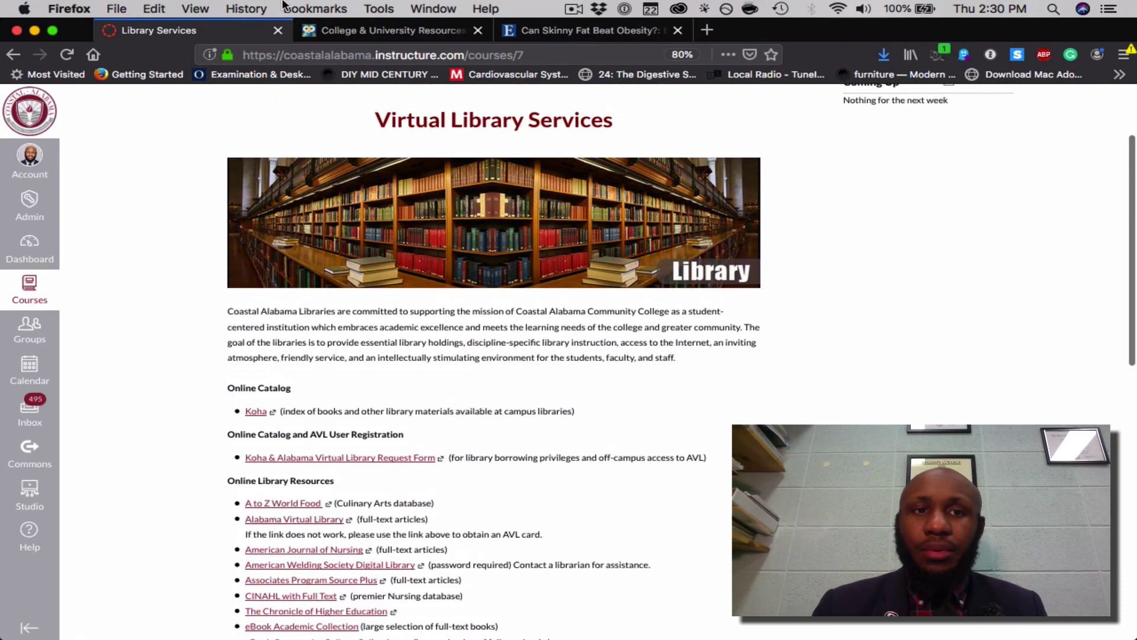
pyautogui.click(58, 237)
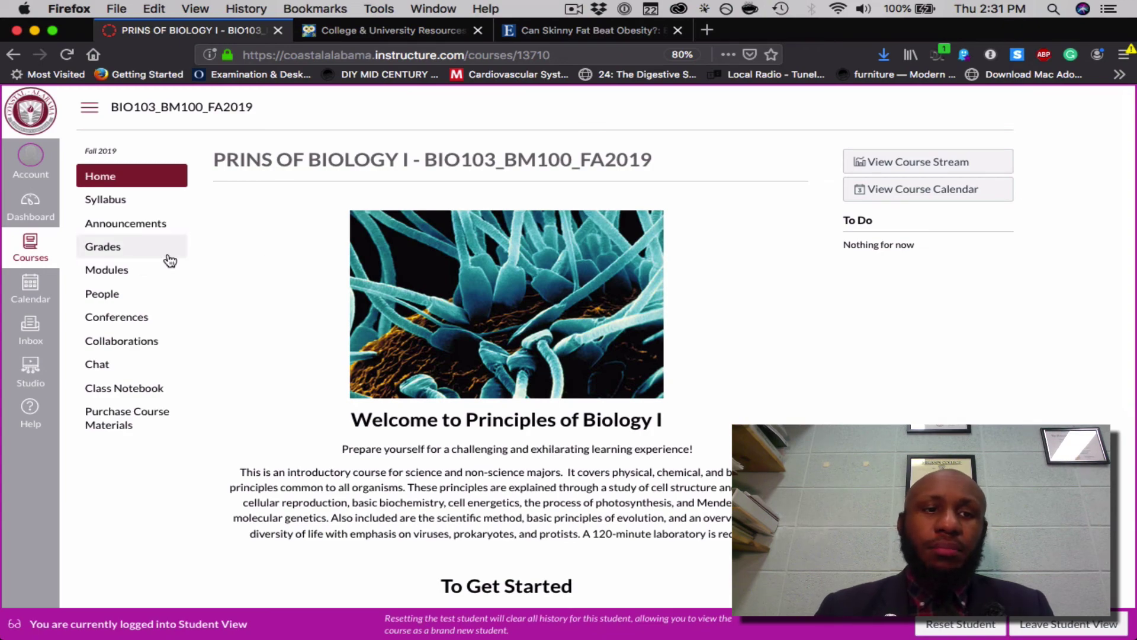
pyautogui.click(105, 274)
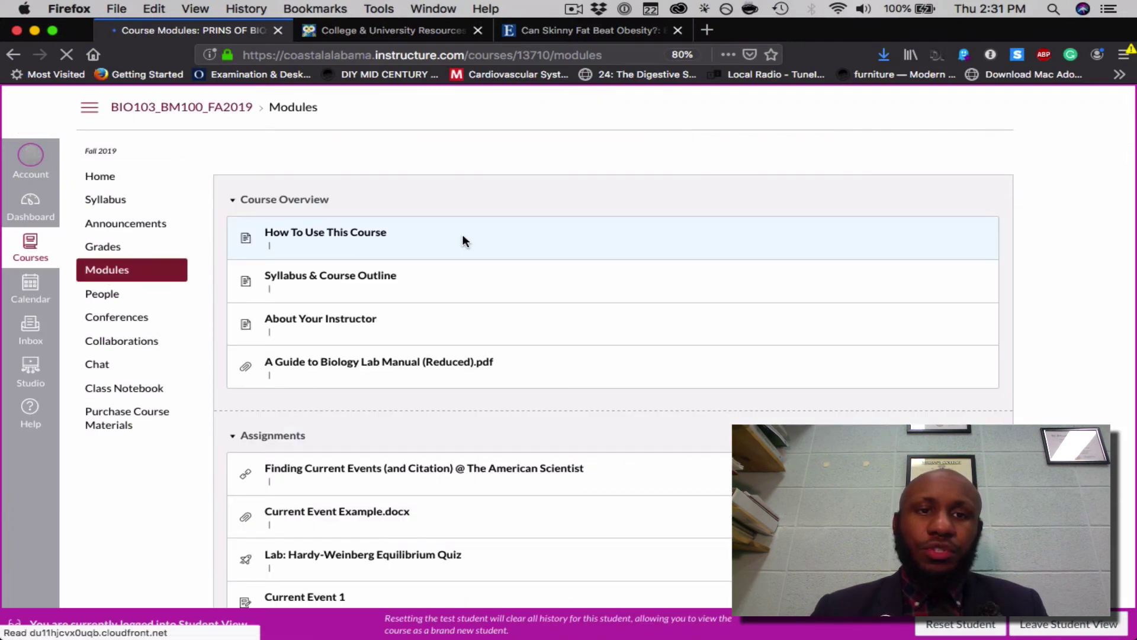
pyautogui.scroll(-2, 465, 240)
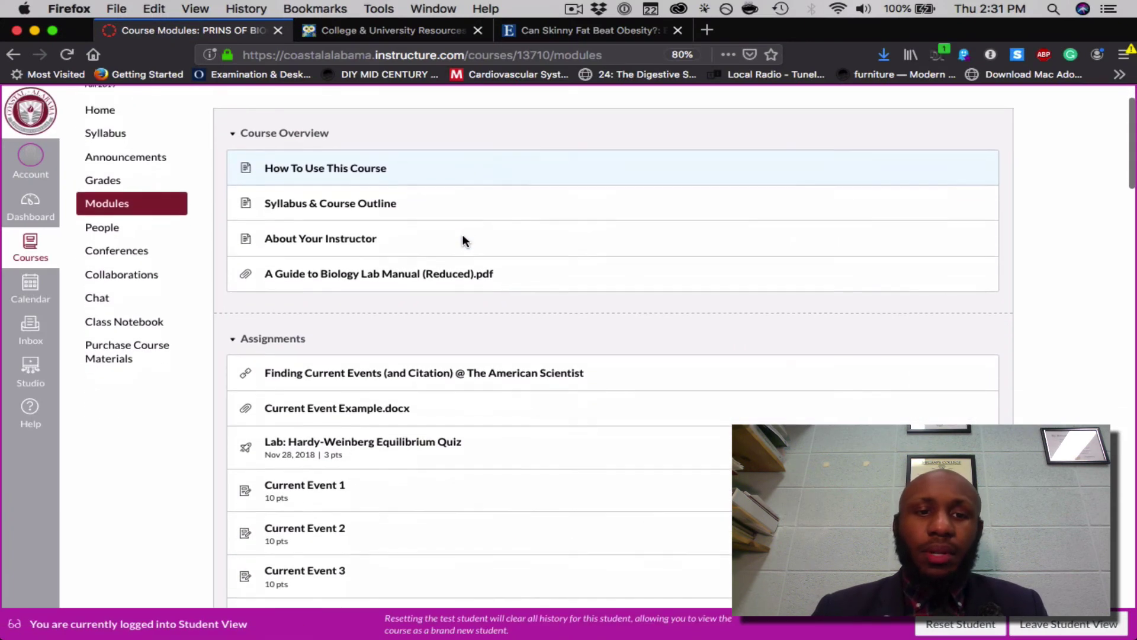
pyautogui.scroll(-5, 462, 240)
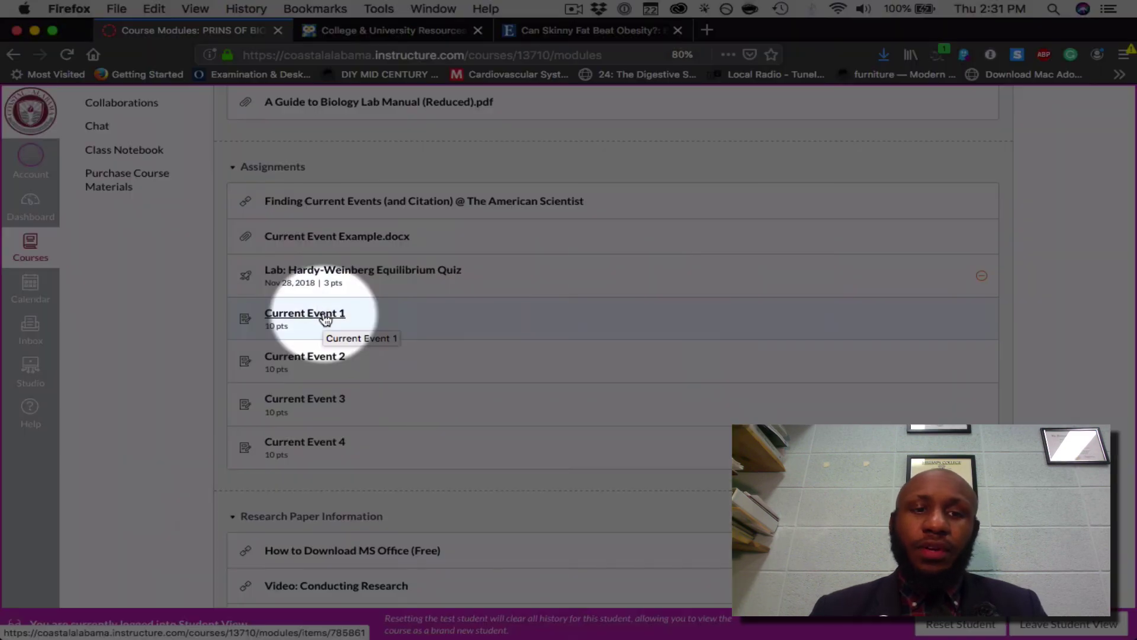
# Open Current Event 1 and read through its presentation instructions and requirements
pyautogui.click(325, 319)
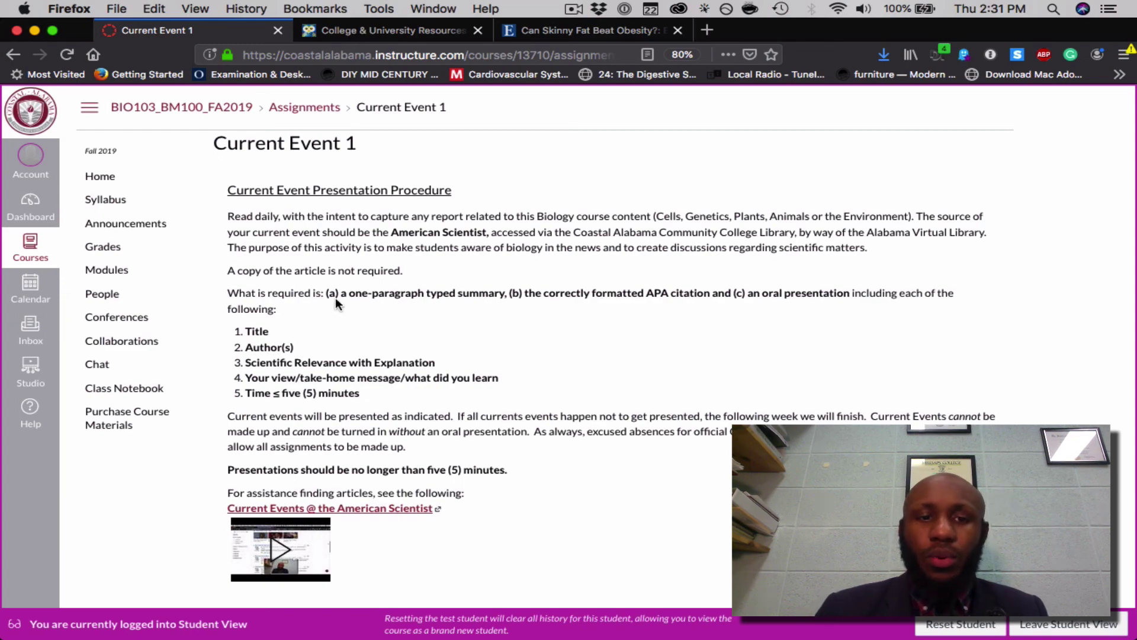
pyautogui.scroll(-5, 335, 297)
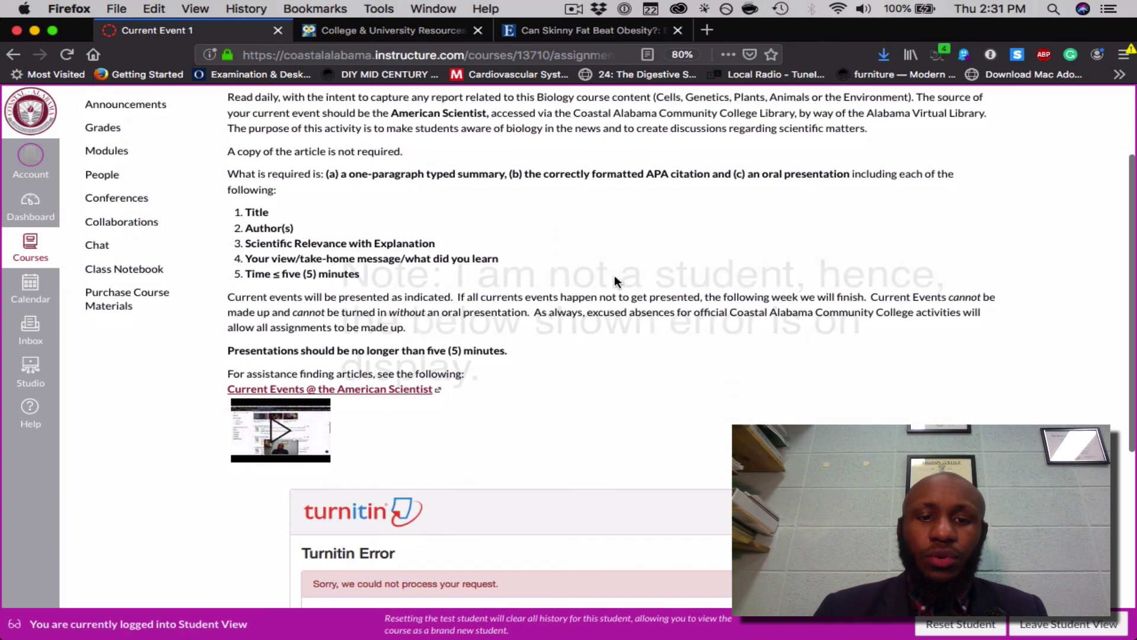
pyautogui.scroll(-6, 614, 275)
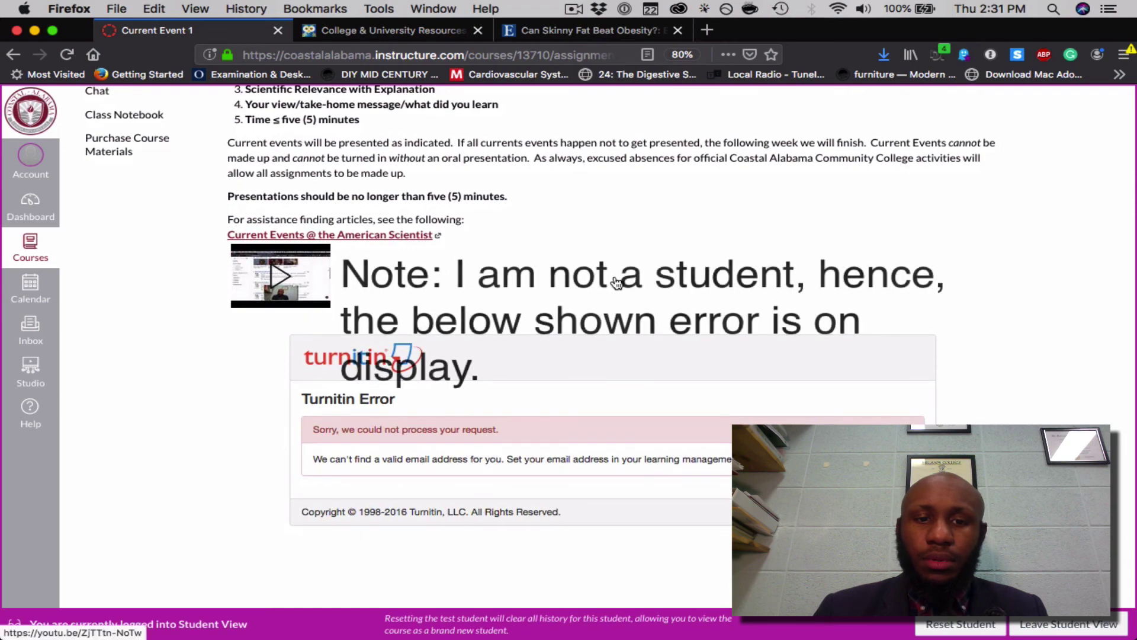
pyautogui.scroll(-1, 616, 283)
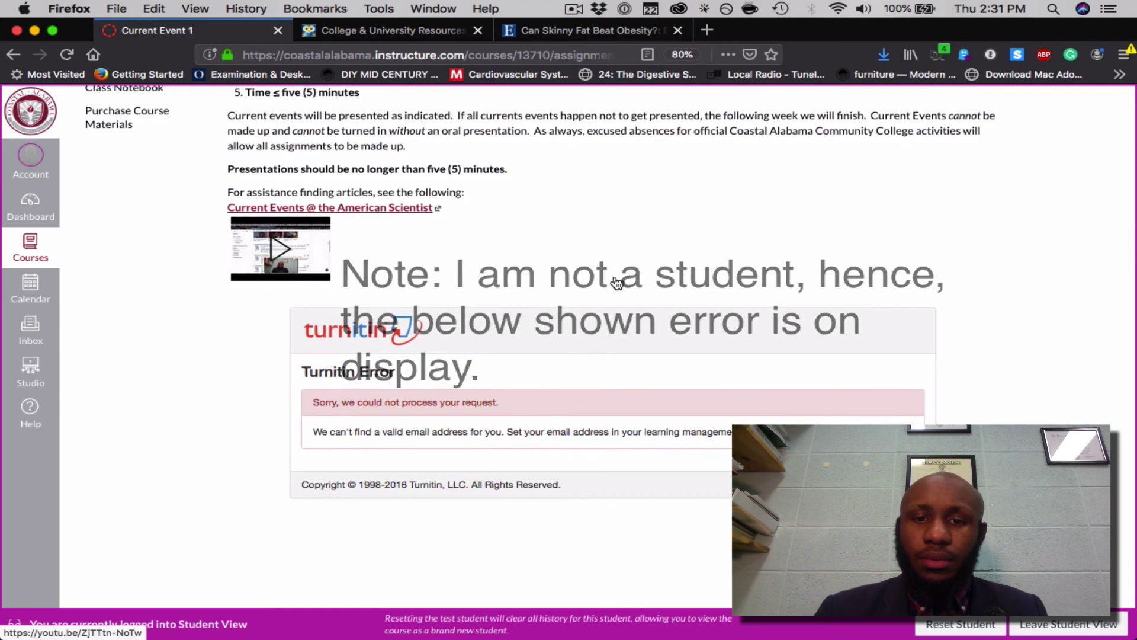
pyautogui.scroll(8, 616, 282)
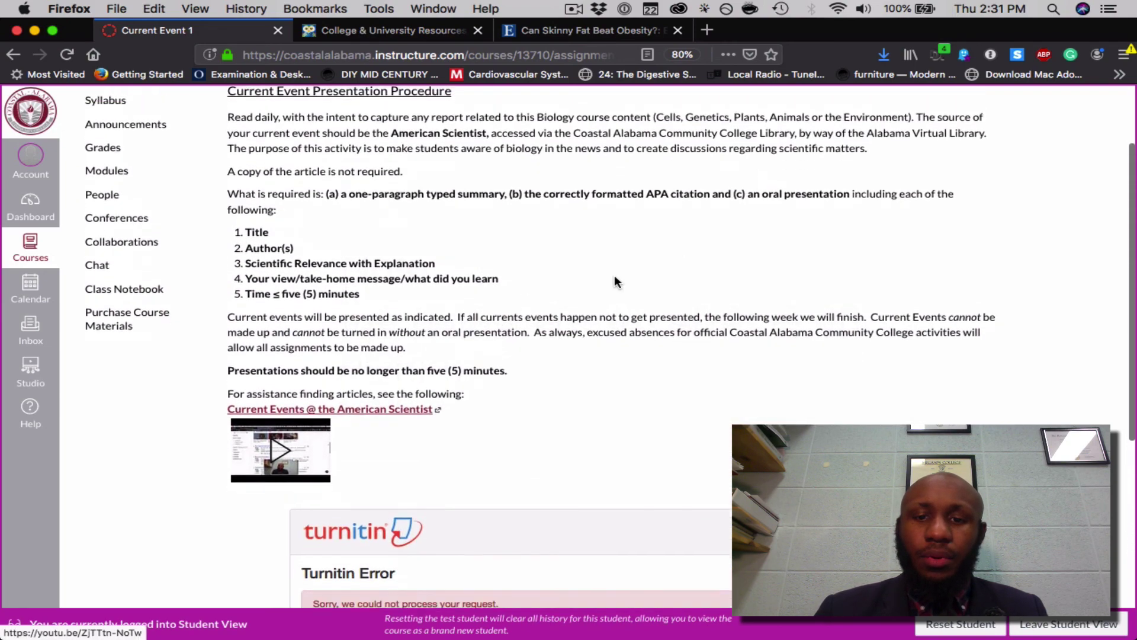